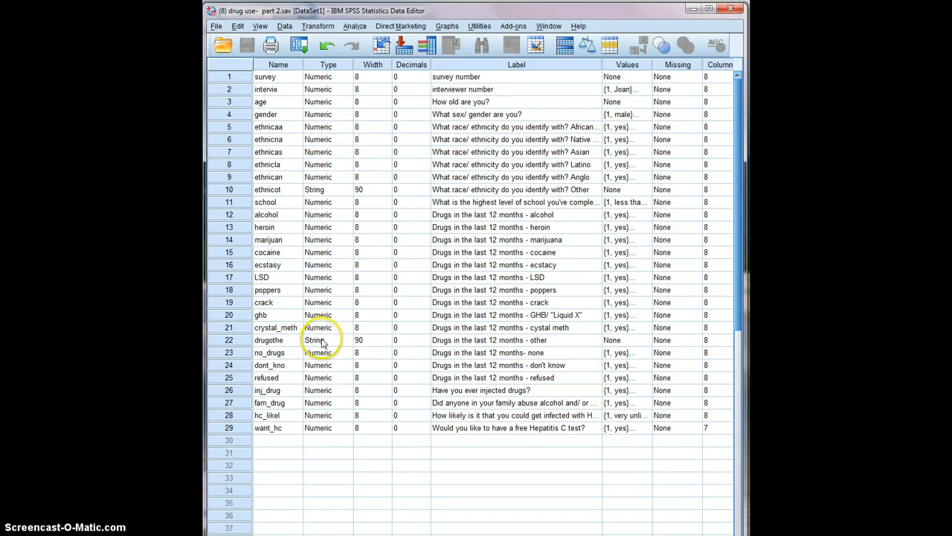
pyautogui.click(284, 27)
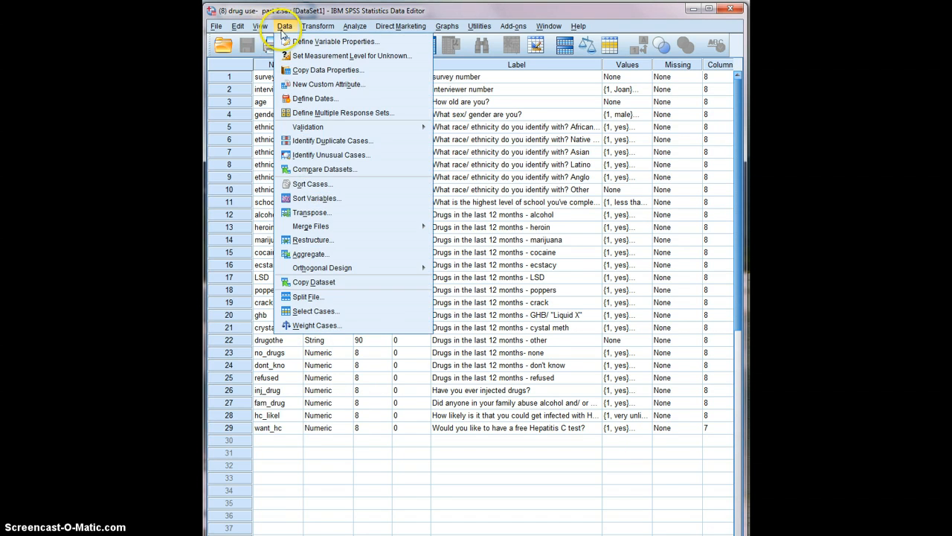
pyautogui.click(312, 312)
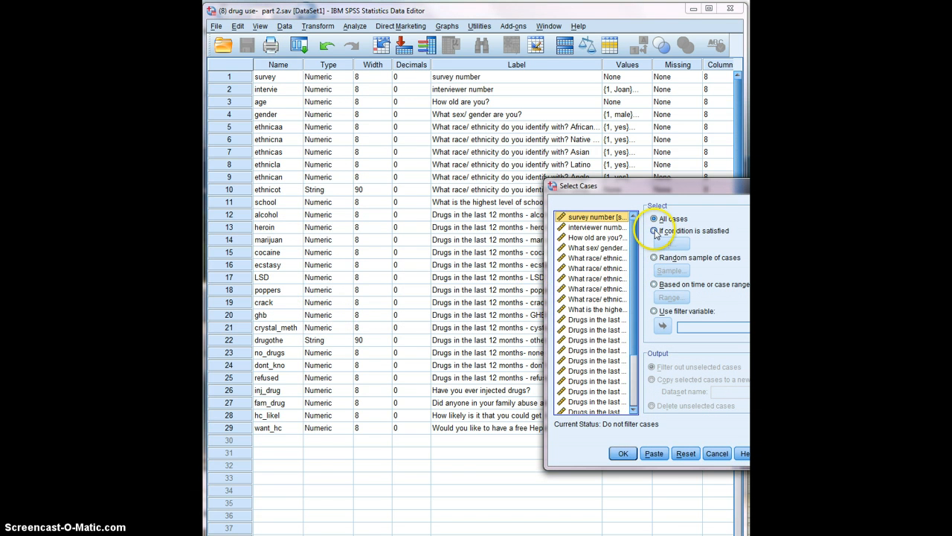
pyautogui.moveTo(654, 185); pyautogui.dragTo(577, 179)
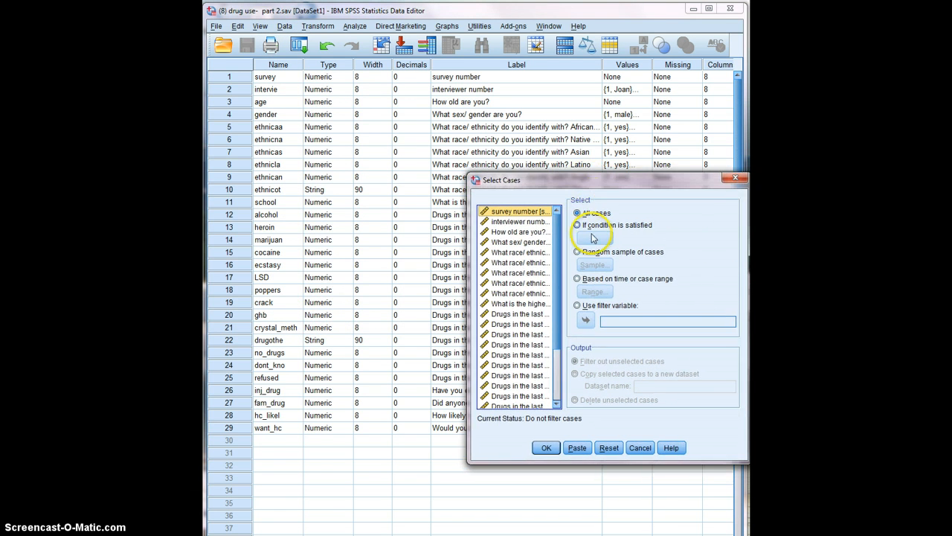
pyautogui.click(586, 226)
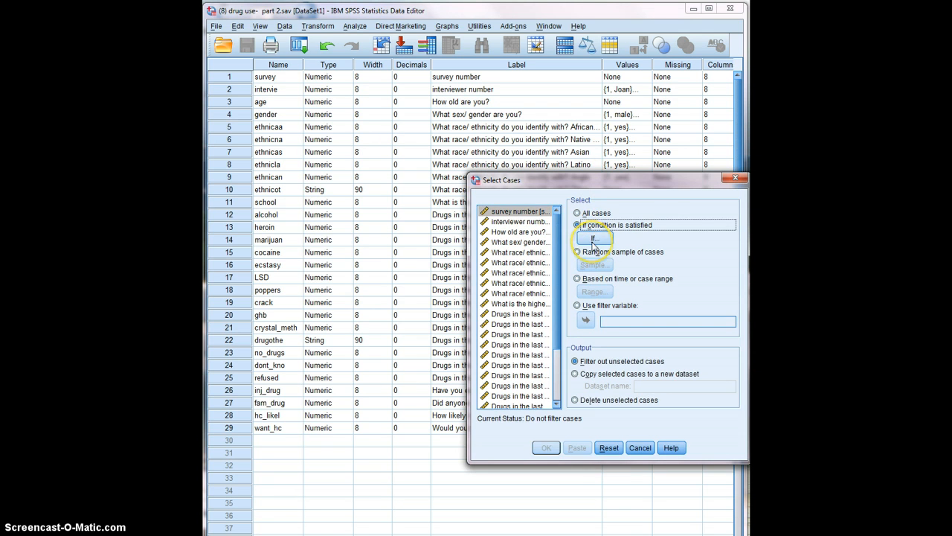
pyautogui.click(593, 238)
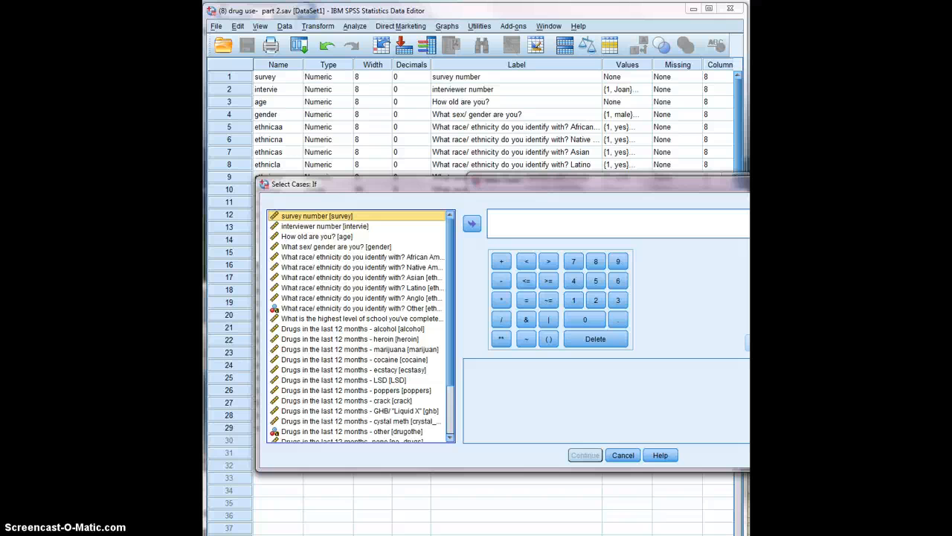
pyautogui.press('Escape')
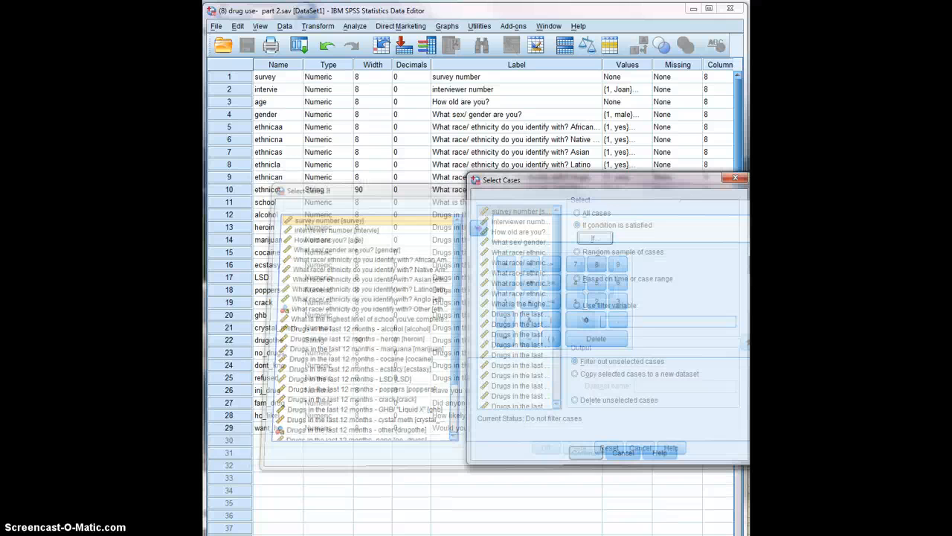
pyautogui.click(639, 447)
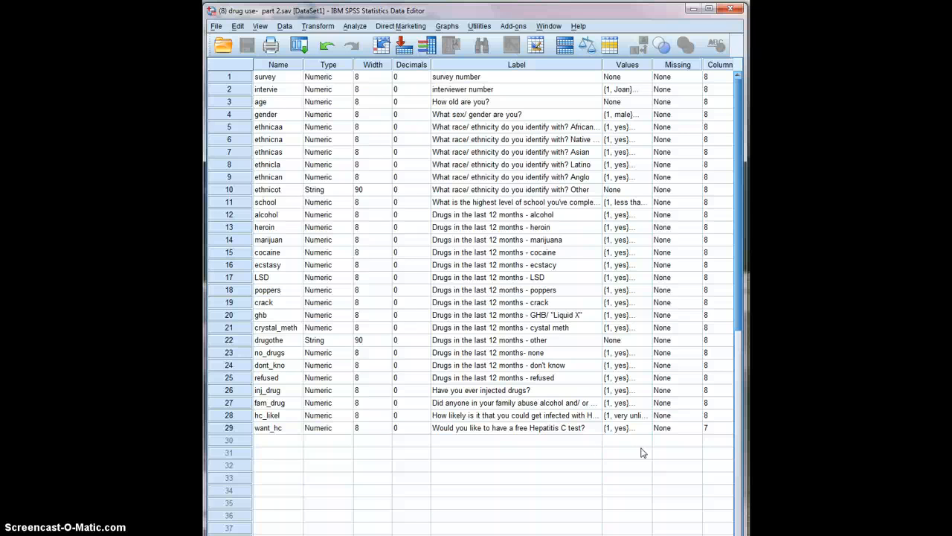
# - Start a recode into different variables with the age variable as its input
pyautogui.click(223, 103)
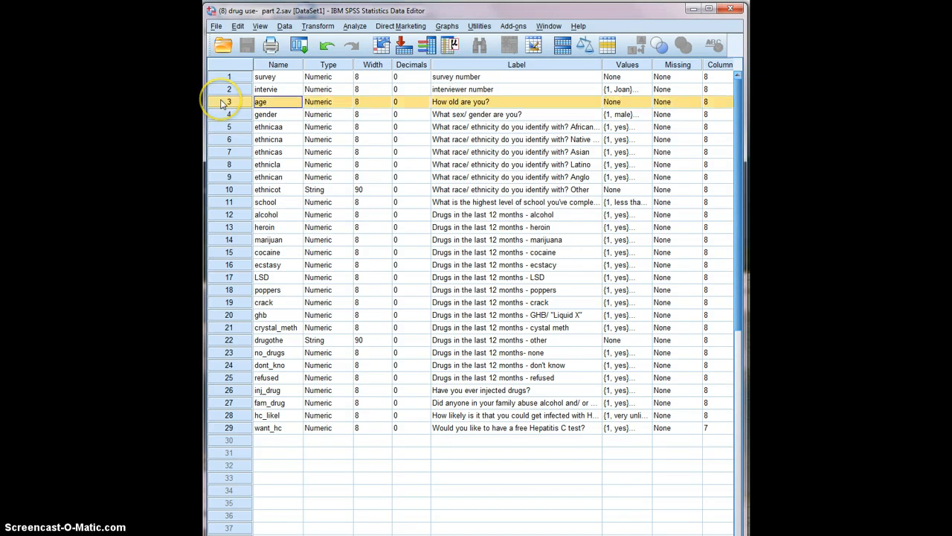
pyautogui.click(278, 102)
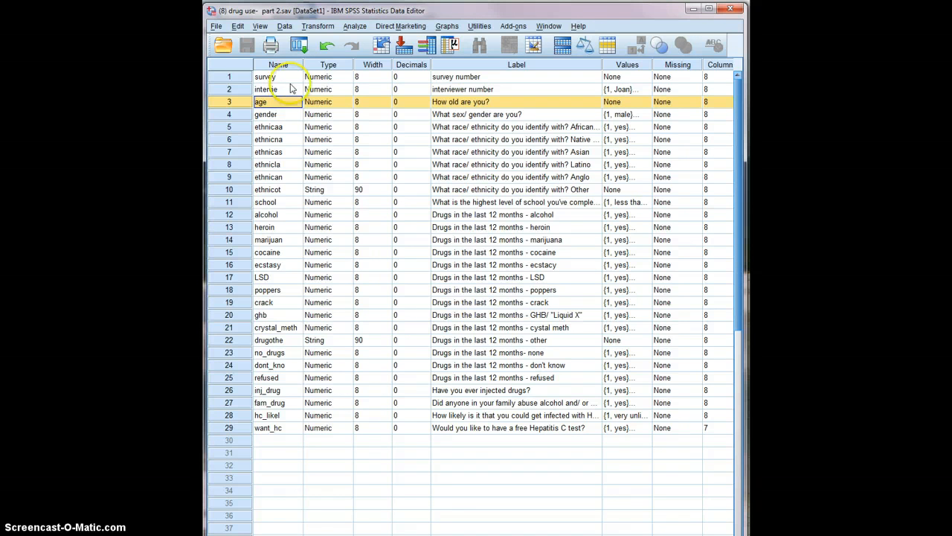
pyautogui.click(317, 26)
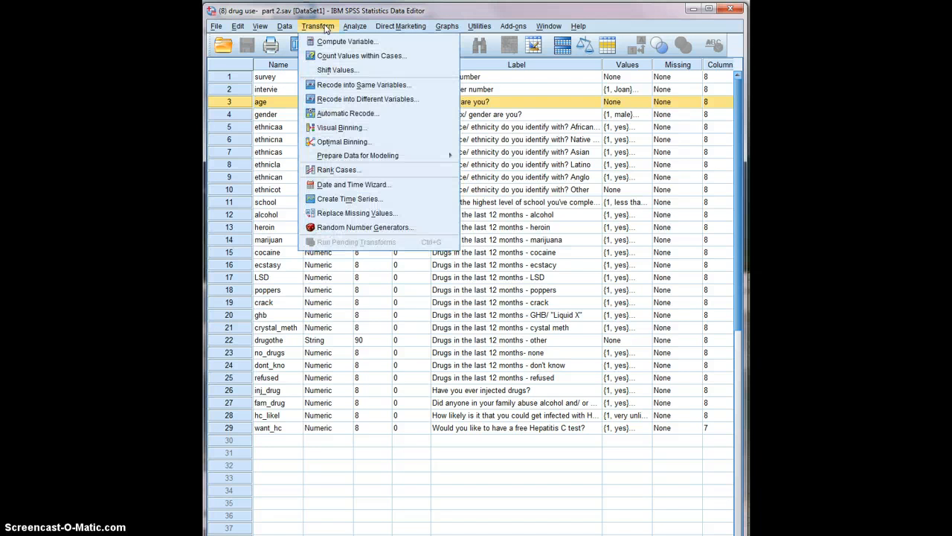
pyautogui.click(343, 100)
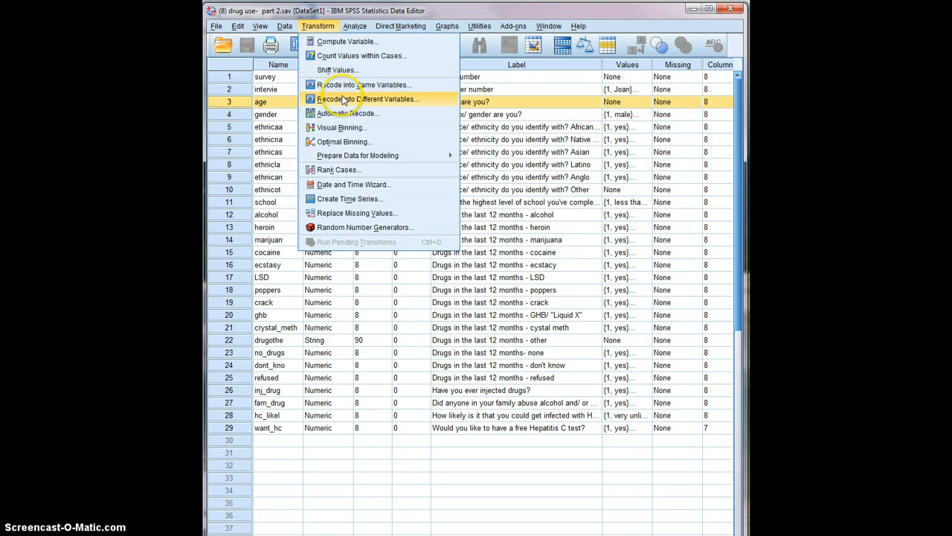
pyautogui.click(392, 88)
pyautogui.click(398, 100)
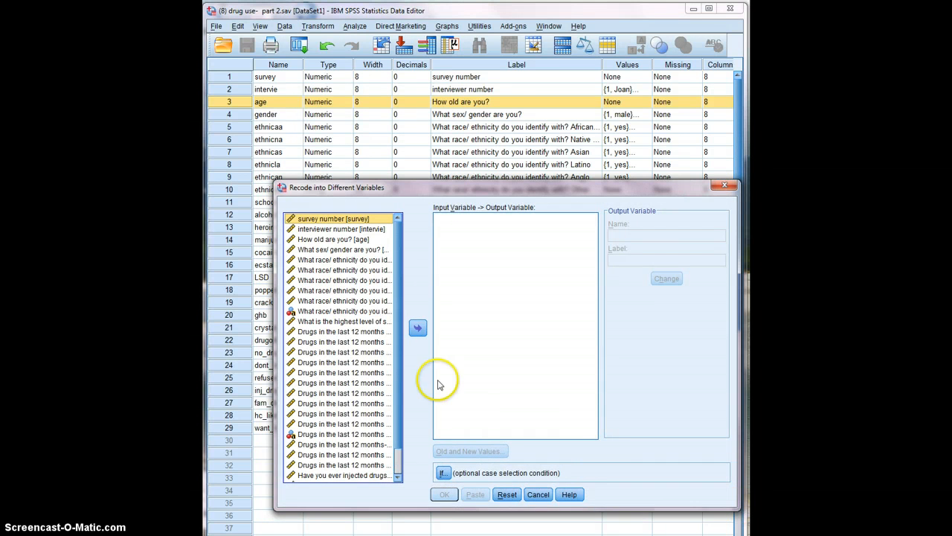
pyautogui.click(341, 239)
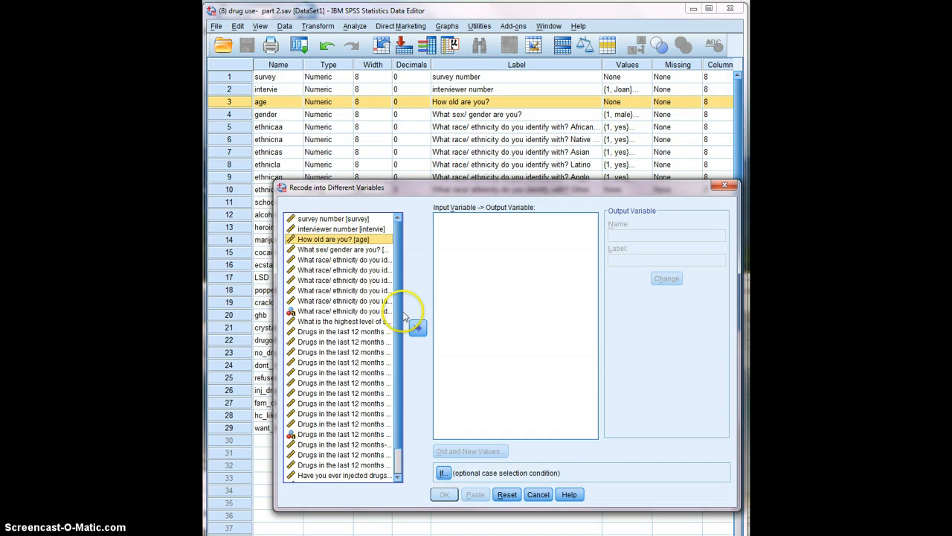
pyautogui.click(418, 328)
# - Name the output variable age_recoded with the label "Are you younger (13-15) or older (16-19)?", apply it, and open the old and new values settings
pyautogui.click(638, 235)
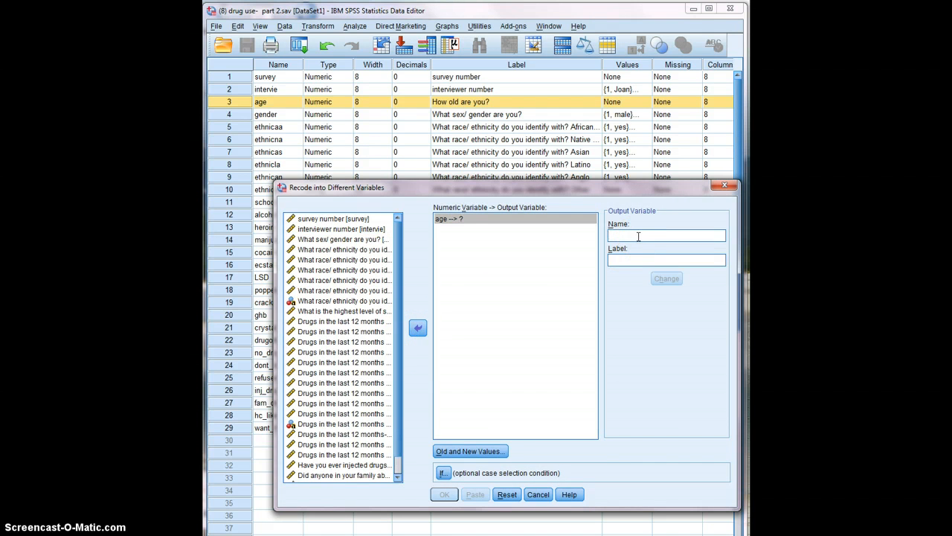
pyautogui.write('age_')
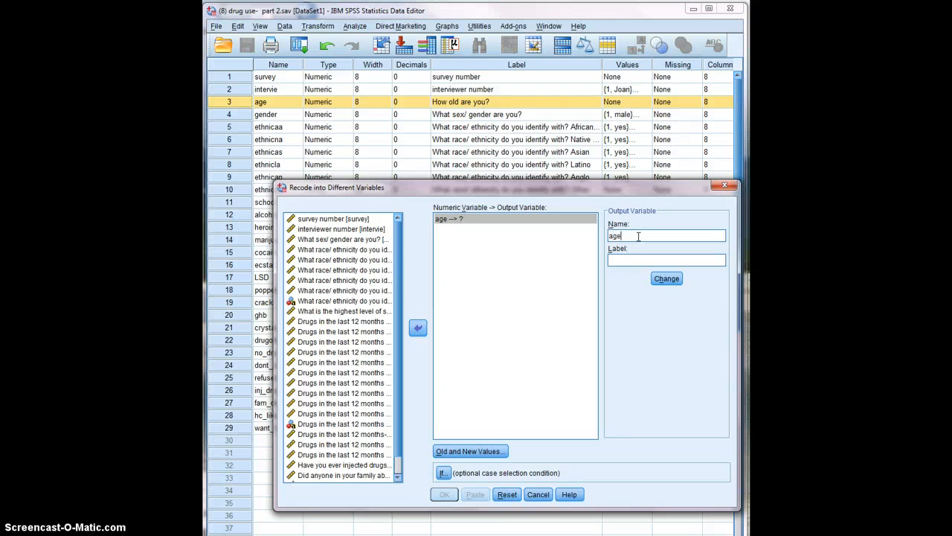
pyautogui.write('recoded')
pyautogui.write('Are you younger or')
pyautogui.write(' older?')
pyautogui.press('Left')
pyautogui.press('Left')
pyautogui.press('Left')
pyautogui.press('Left')
pyautogui.press('Left')
pyautogui.press('Left')
pyautogui.press('Left')
pyautogui.press('Left')
pyautogui.press('Left')
pyautogui.press('Left')
pyautogui.write('(13-15)')
pyautogui.press('Left')
pyautogui.press('Left')
pyautogui.write('(16-1')
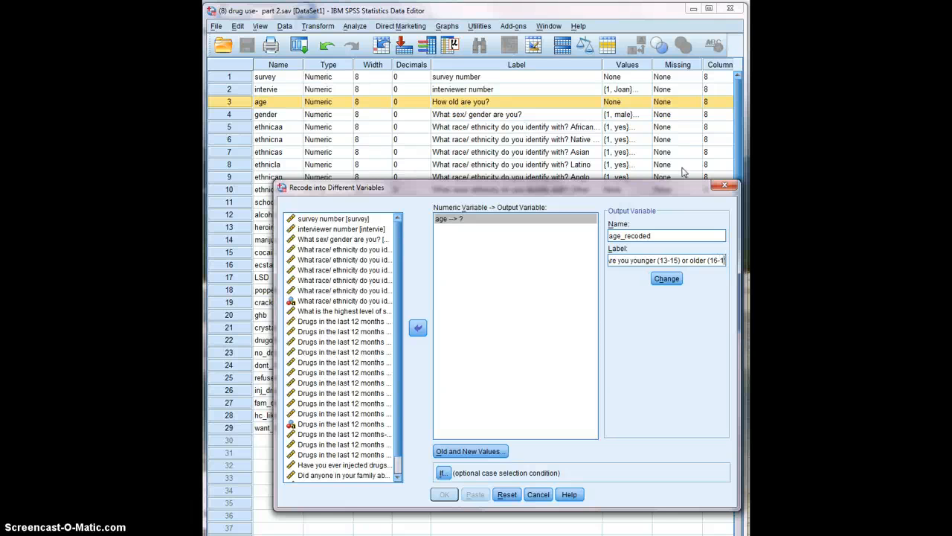
pyautogui.write('9)')
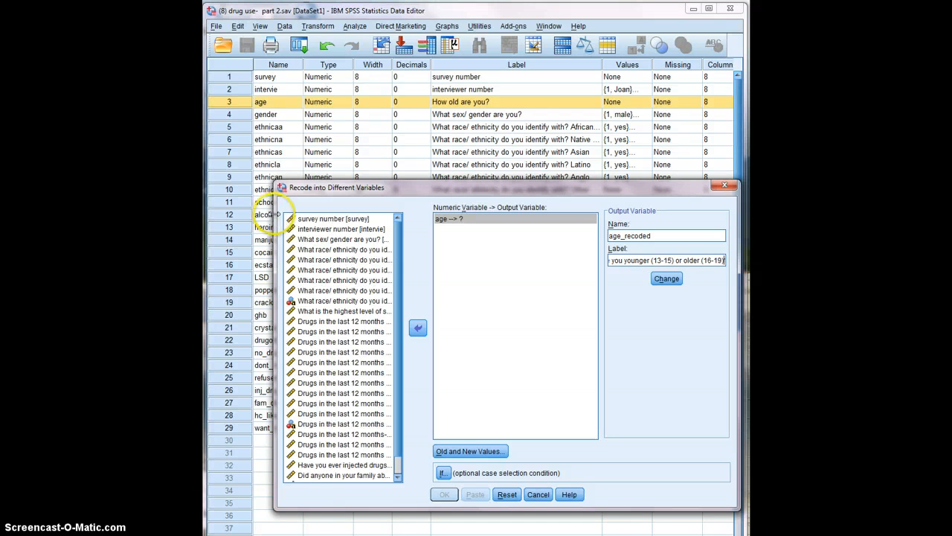
pyautogui.moveTo(274, 212); pyautogui.dragTo(254, 212)
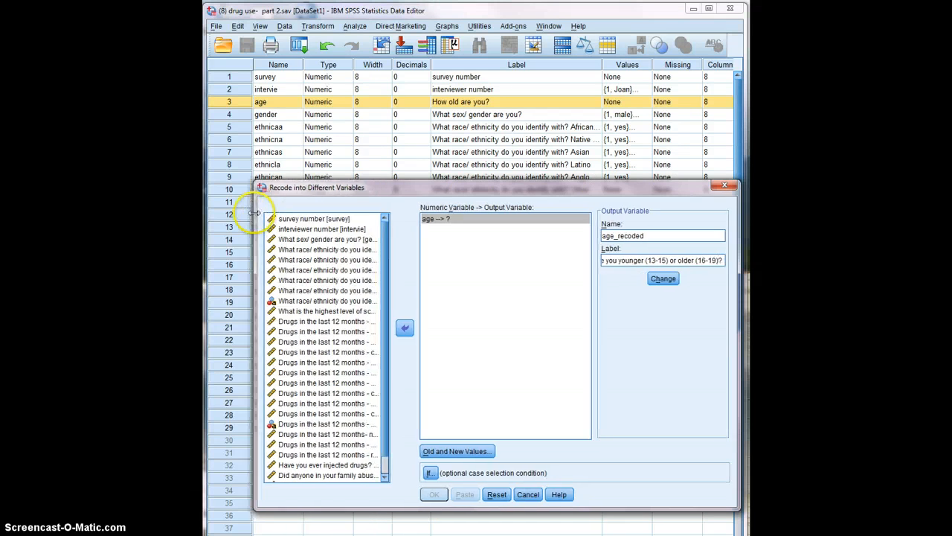
pyautogui.click(663, 279)
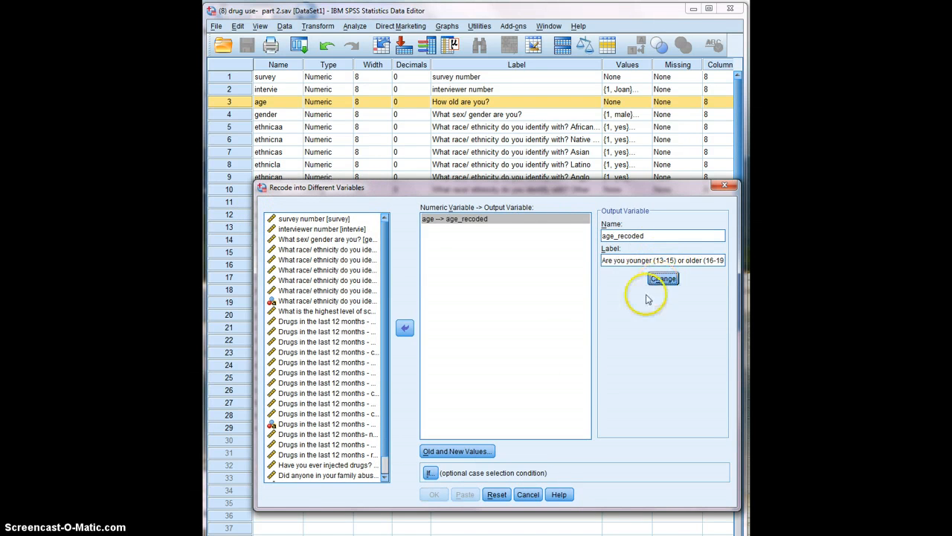
pyautogui.click(479, 452)
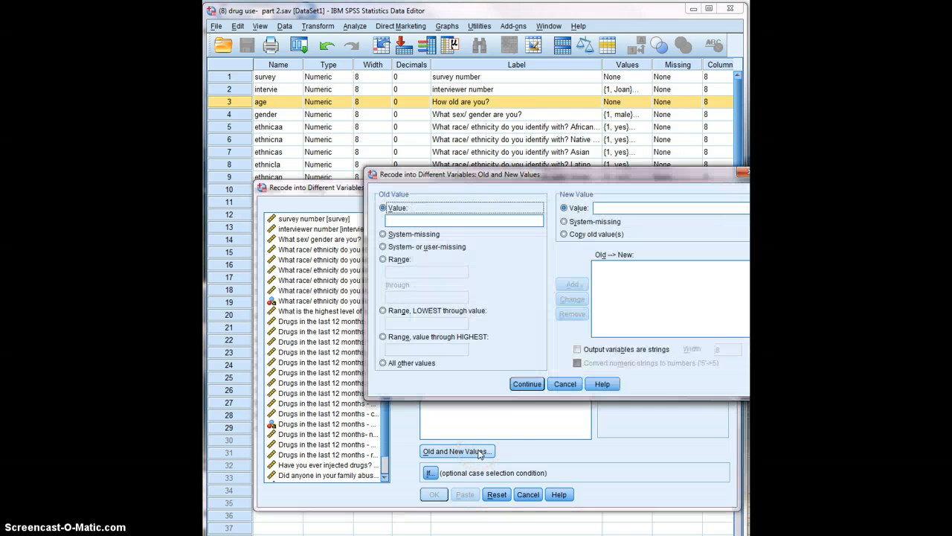
# - Add recode rules that map the single old values 13 and 14 each to the new value 1
pyautogui.click(410, 218)
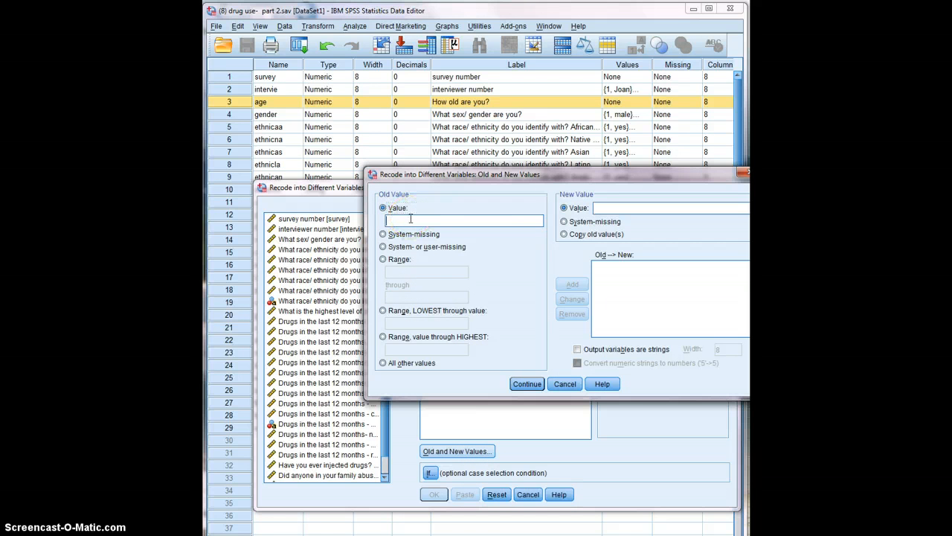
pyautogui.write('13')
pyautogui.click(612, 208)
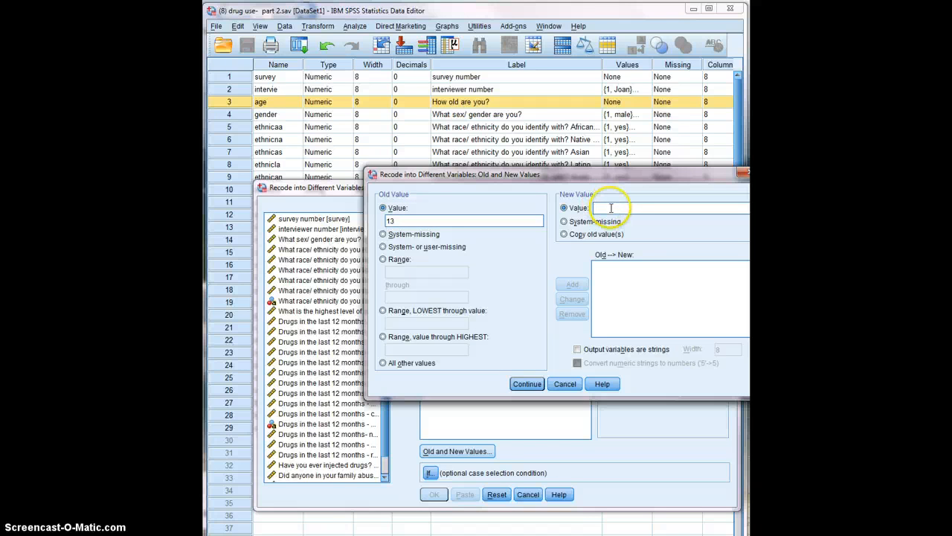
pyautogui.write('1')
pyautogui.click(572, 285)
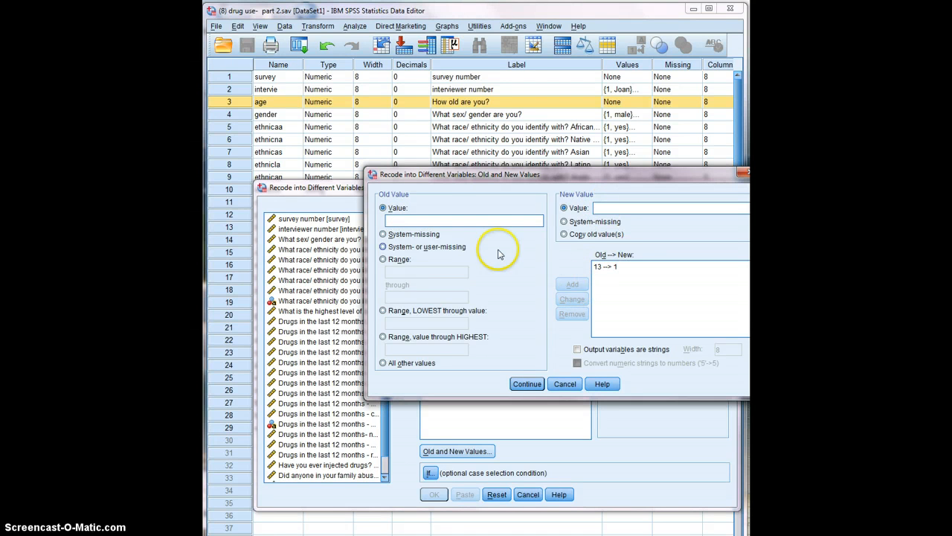
pyautogui.click(459, 219)
pyautogui.write('14')
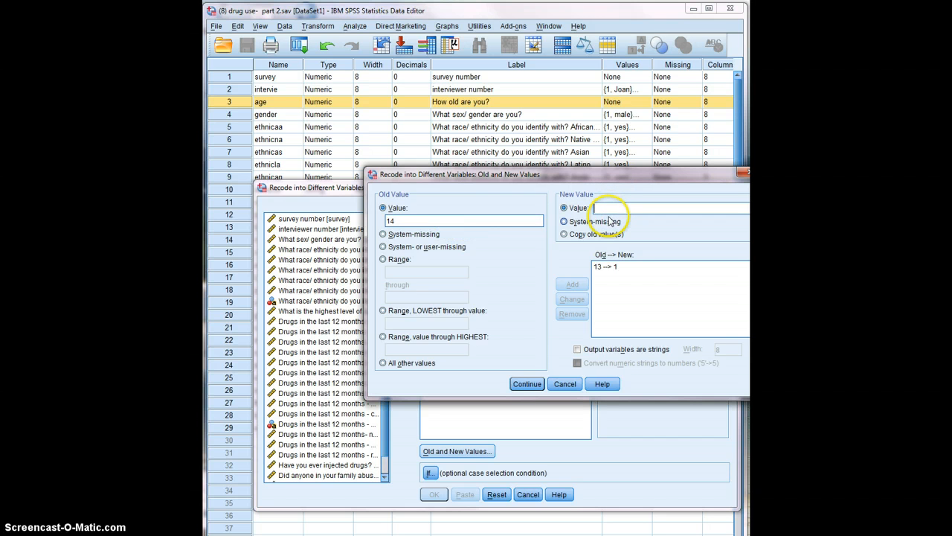
pyautogui.write('1')
pyautogui.click(567, 284)
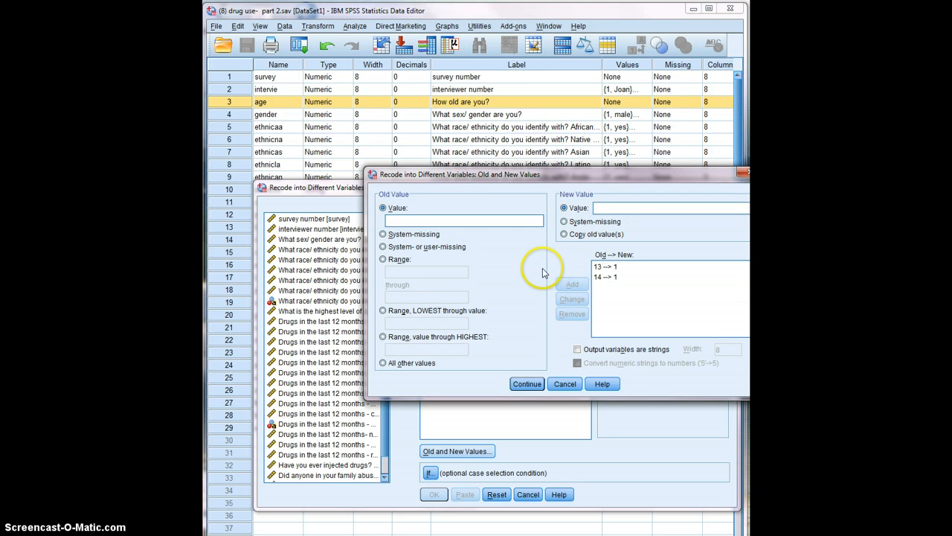
# - Remove the single-value recode rules for 14 and 13 from the old-to-new list
pyautogui.click(608, 277)
pyautogui.click(573, 314)
pyautogui.click(604, 266)
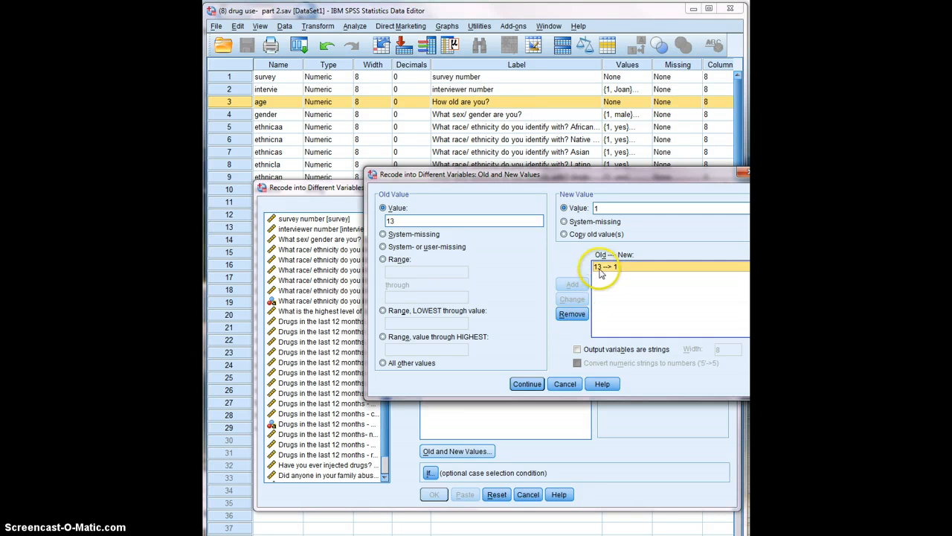
pyautogui.click(571, 313)
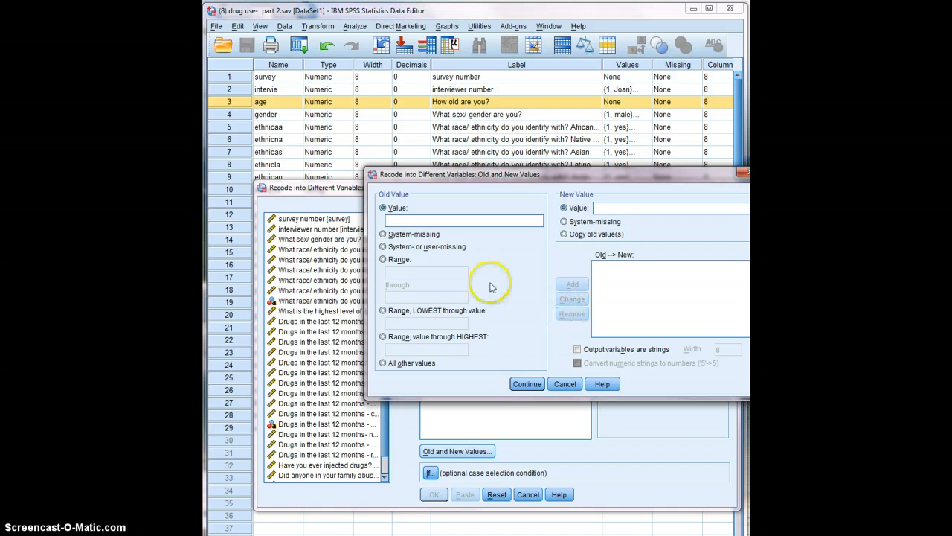
# - Add a recode rule that maps the old value range 13 through 15 to the new value 1
pyautogui.click(383, 258)
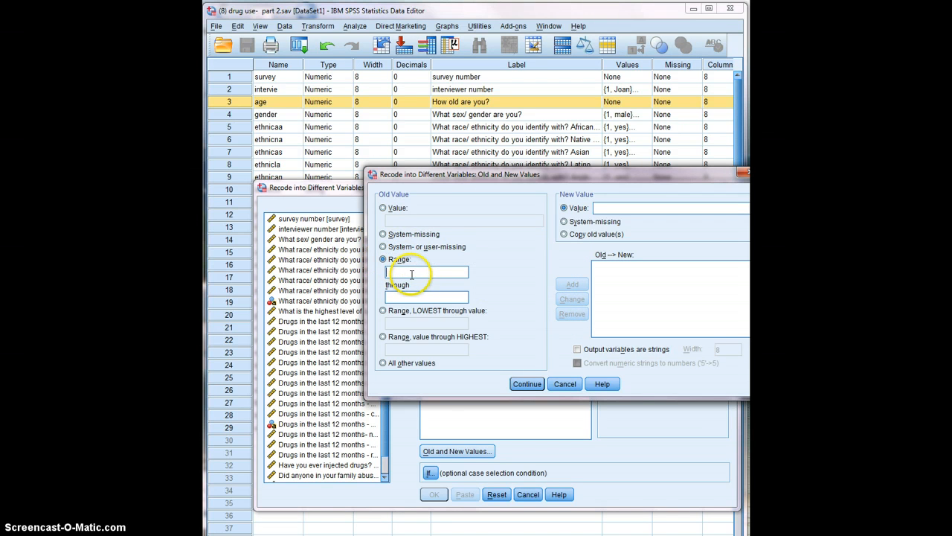
pyautogui.write('13')
pyautogui.click(413, 297)
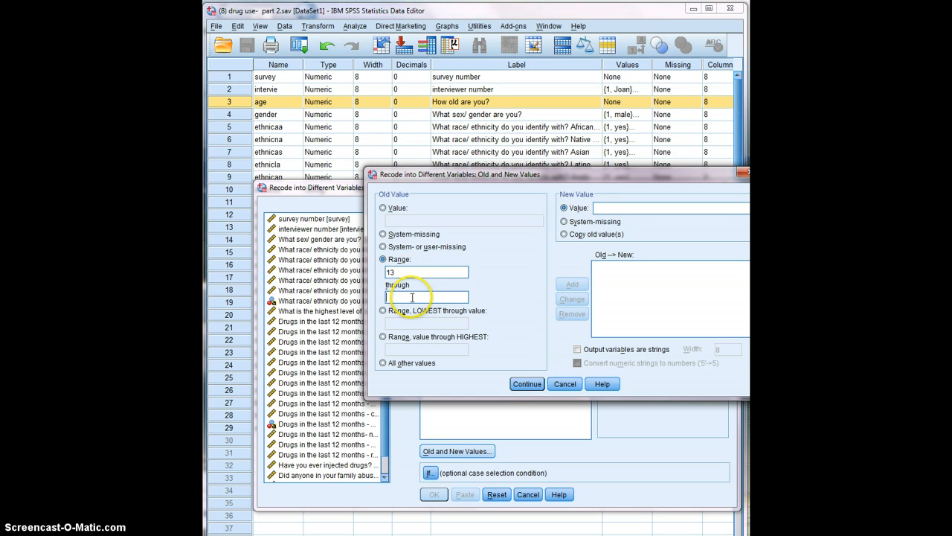
pyautogui.write('15')
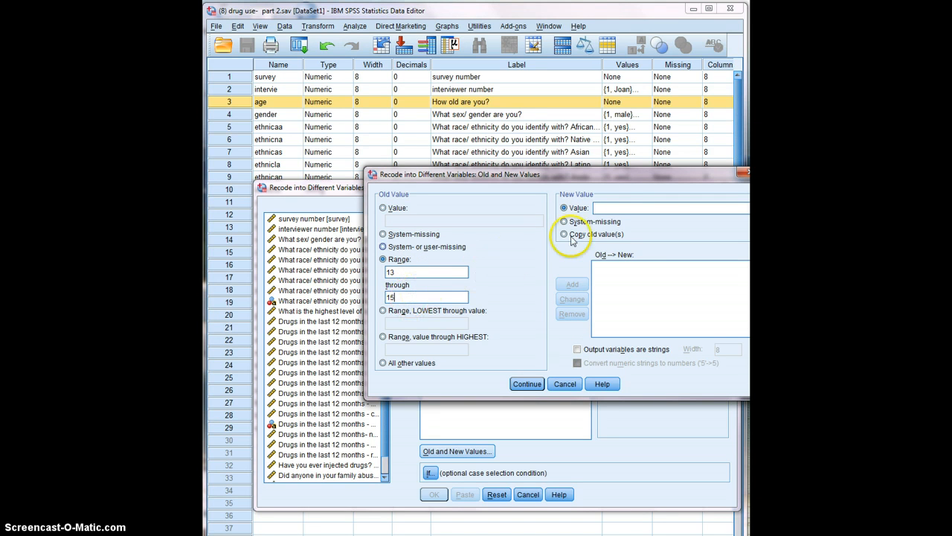
pyautogui.click(619, 207)
pyautogui.write('1')
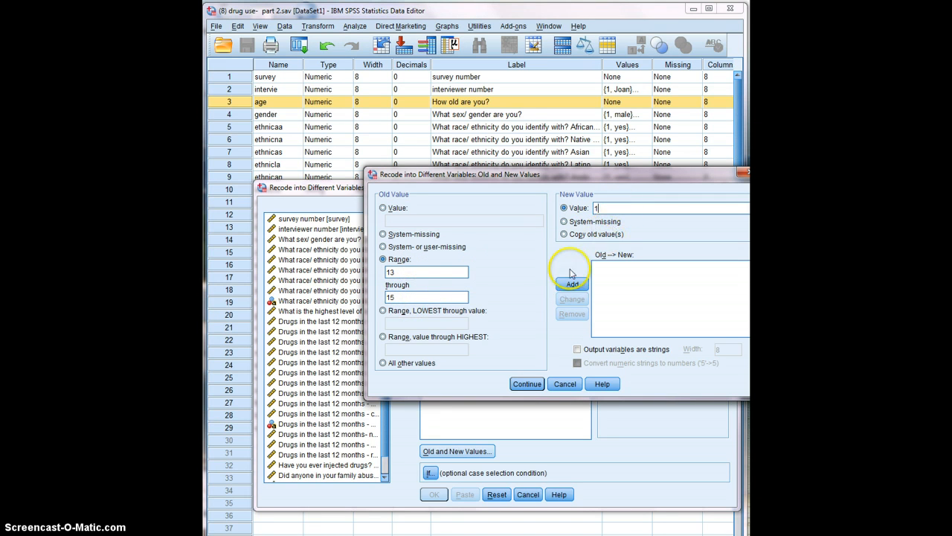
pyautogui.click(572, 283)
# - Add a recode rule that maps the old value range 16 through 19 to the new value 2
pyautogui.click(422, 272)
pyautogui.write('16')
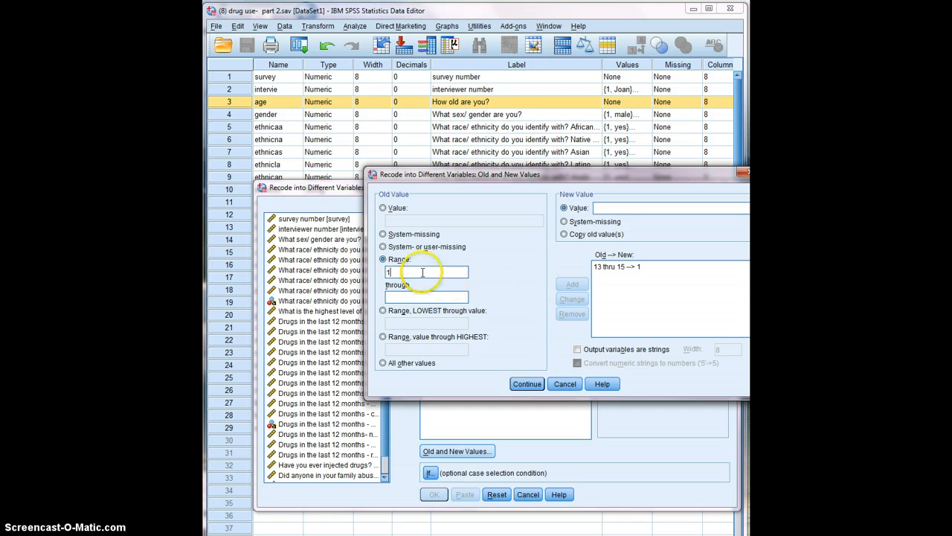
pyautogui.write('1')
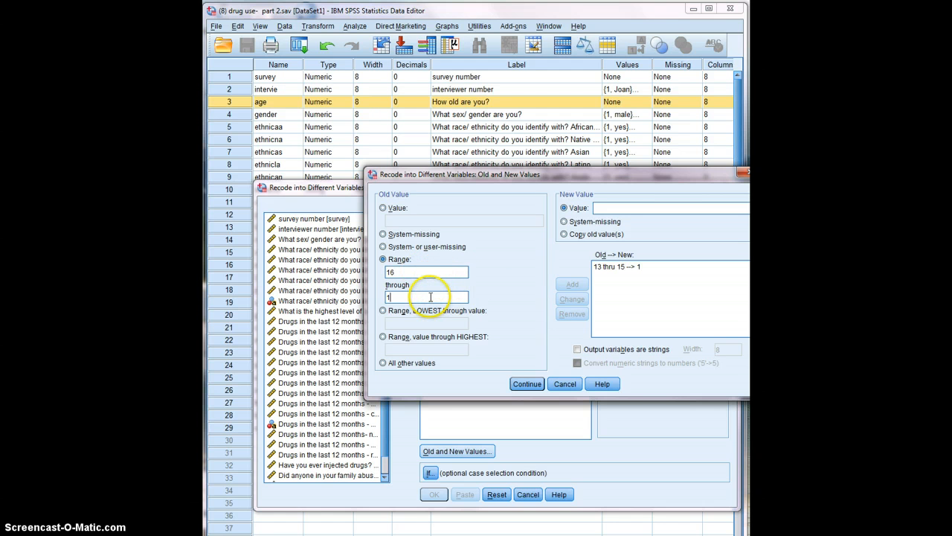
pyautogui.write('9')
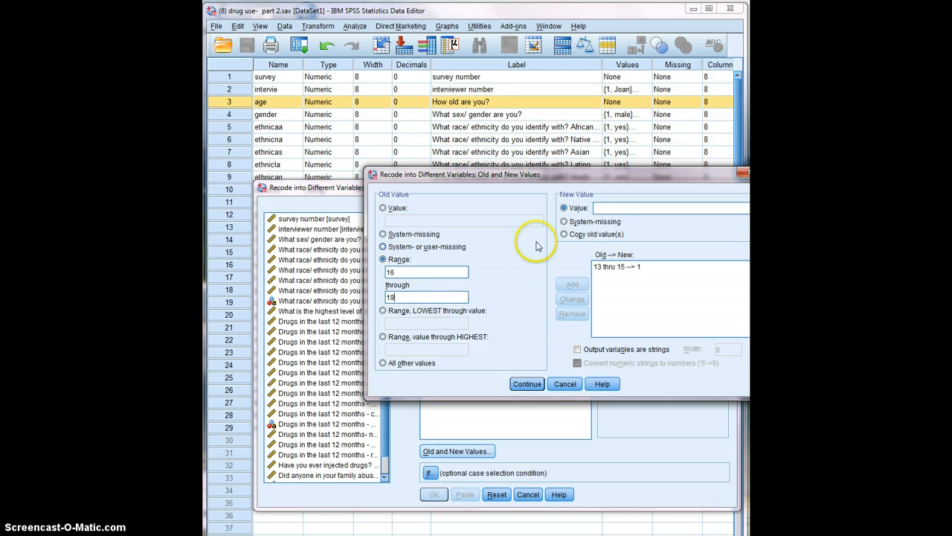
pyautogui.click(618, 209)
pyautogui.write('2')
pyautogui.click(571, 284)
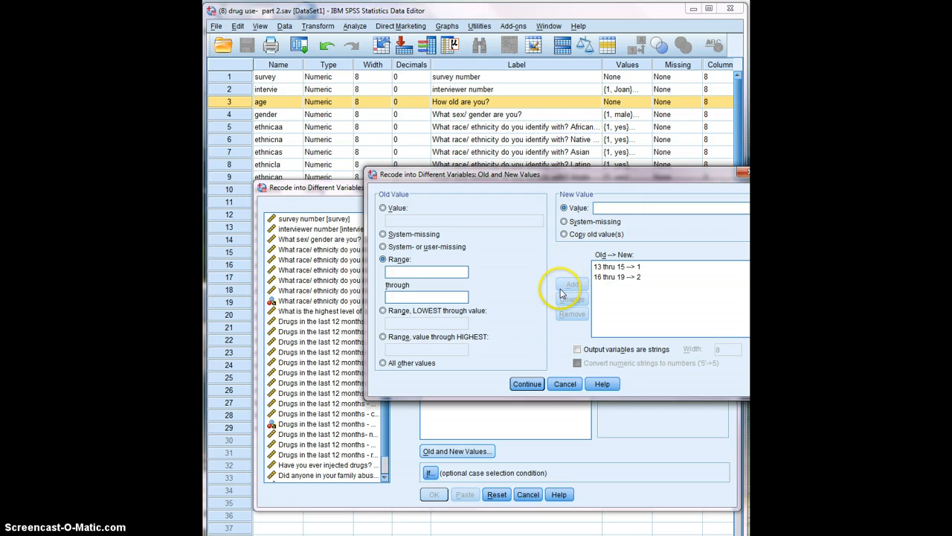
# - Add a recode rule that maps all other values to system-missing and accept the old and new values
pyautogui.click(384, 363)
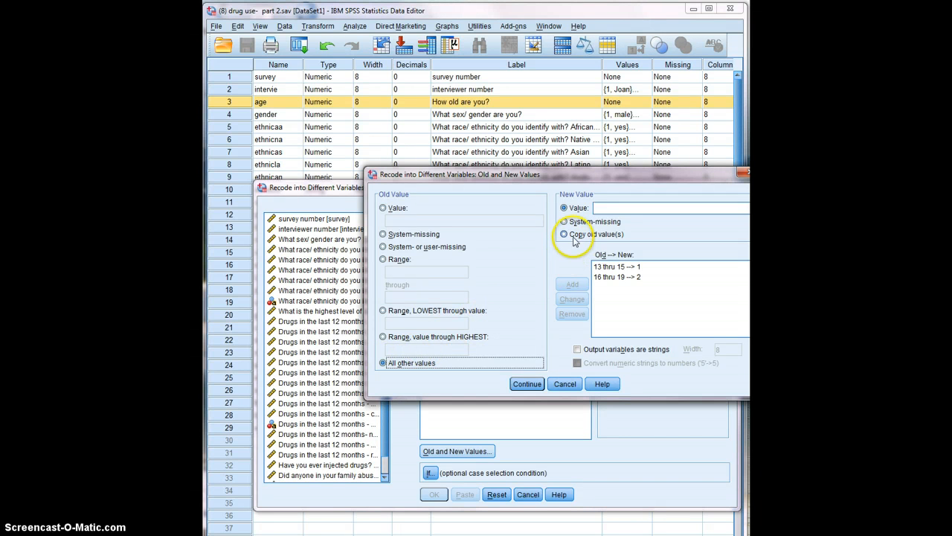
pyautogui.click(564, 221)
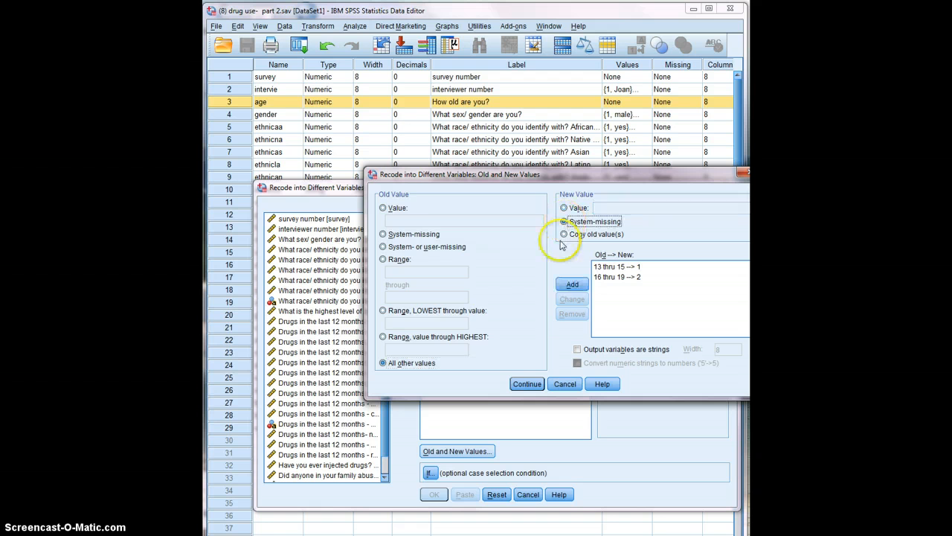
pyautogui.click(572, 284)
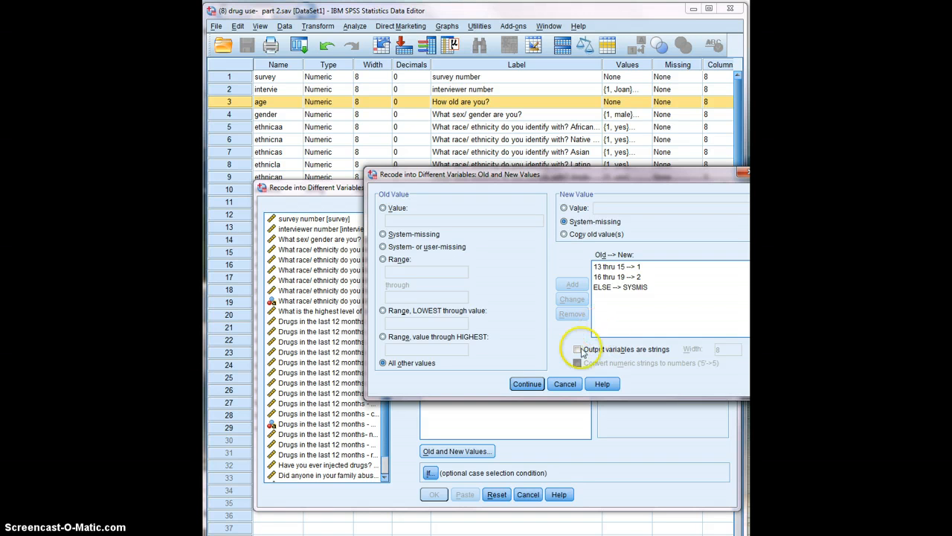
pyautogui.click(526, 386)
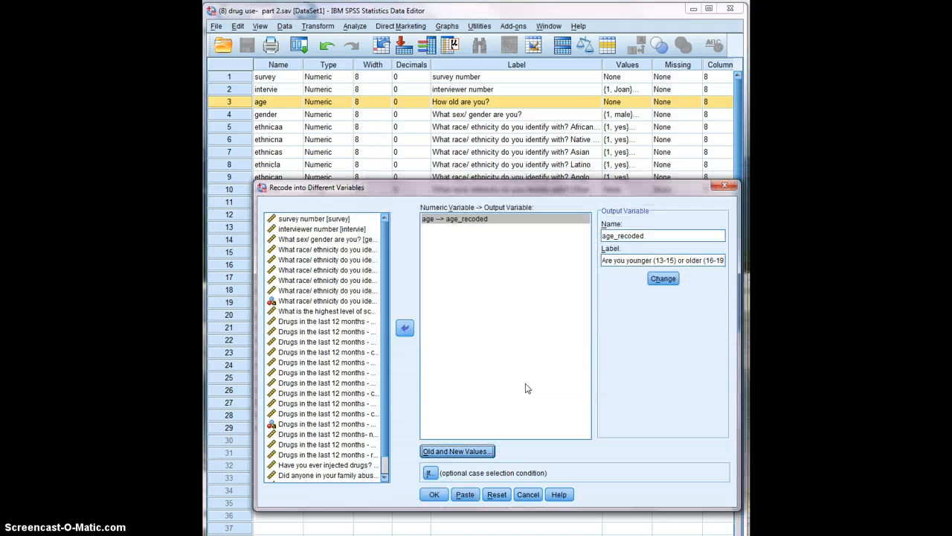
# - Run the recode into age_recoded and close the resulting output without saving it
pyautogui.click(434, 494)
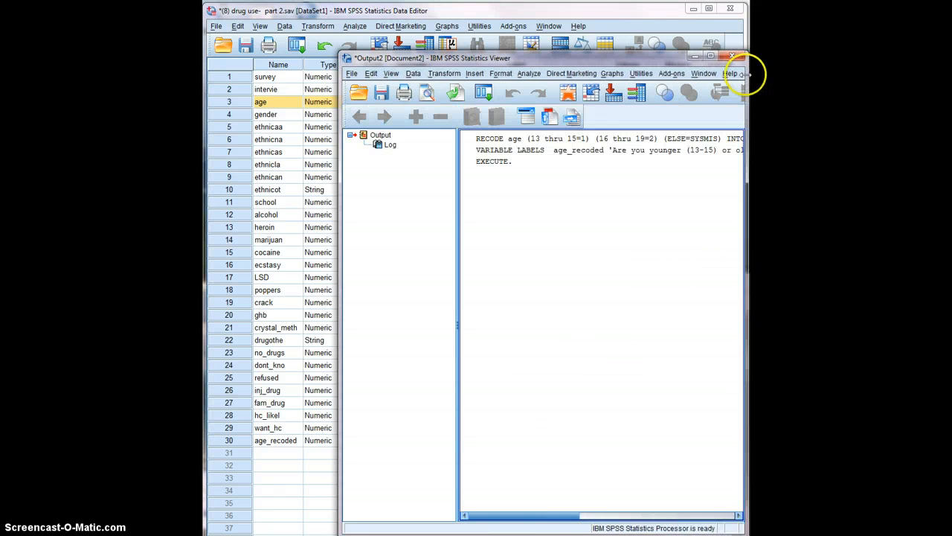
pyautogui.click(729, 56)
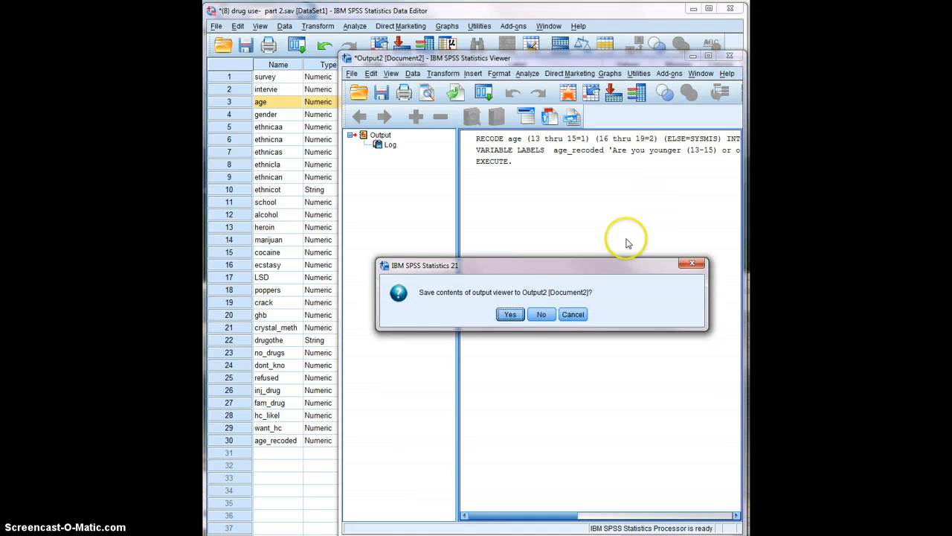
pyautogui.click(543, 316)
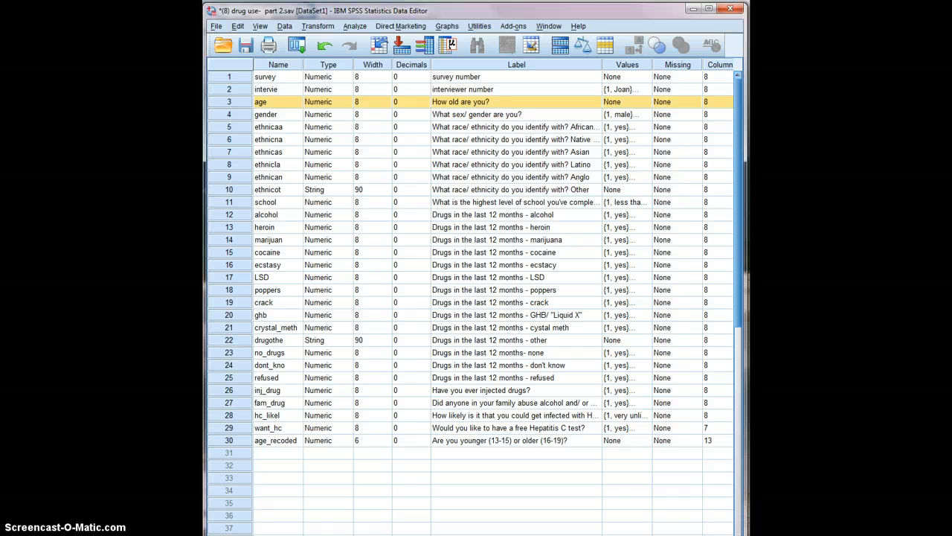
# - Add a value label to age_recoded defining value 1 as "younger (13-15)"
pyautogui.click(254, 442)
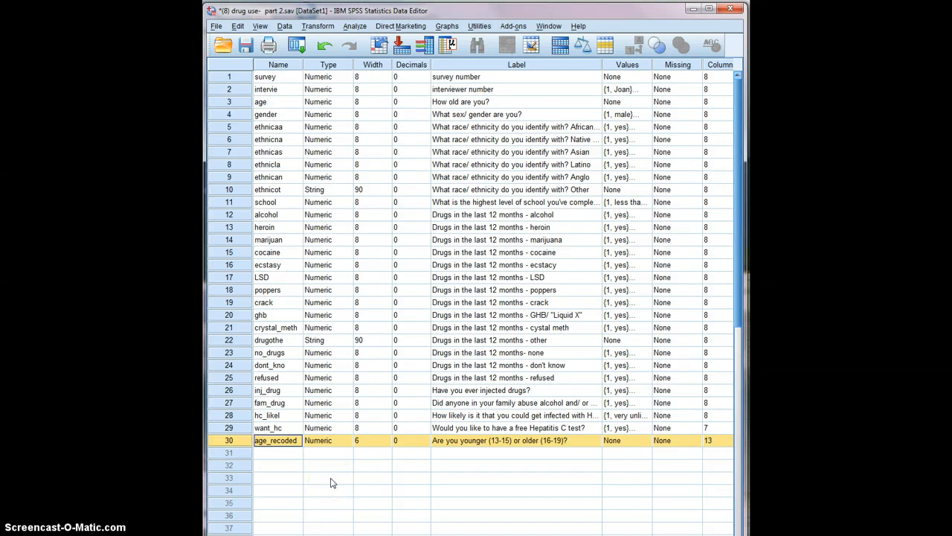
pyautogui.click(423, 442)
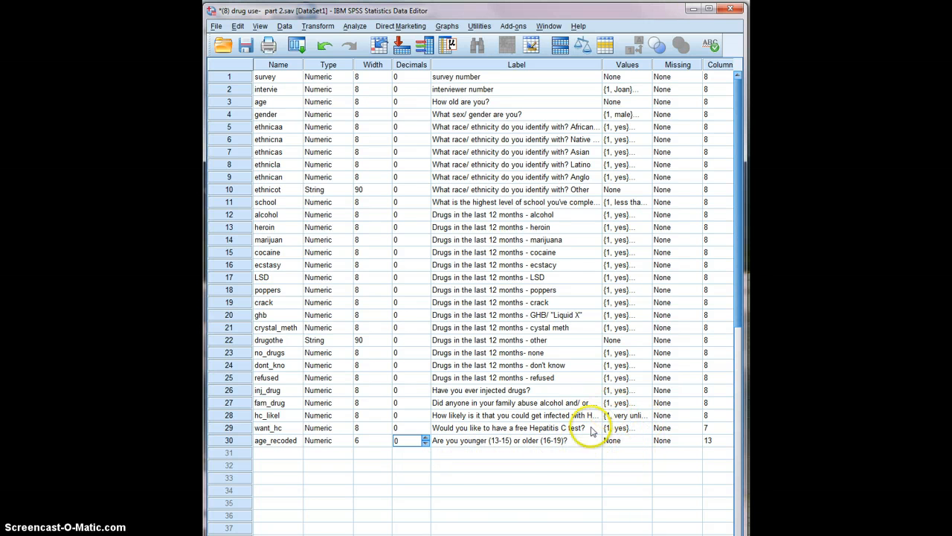
pyautogui.doubleClick(649, 441)
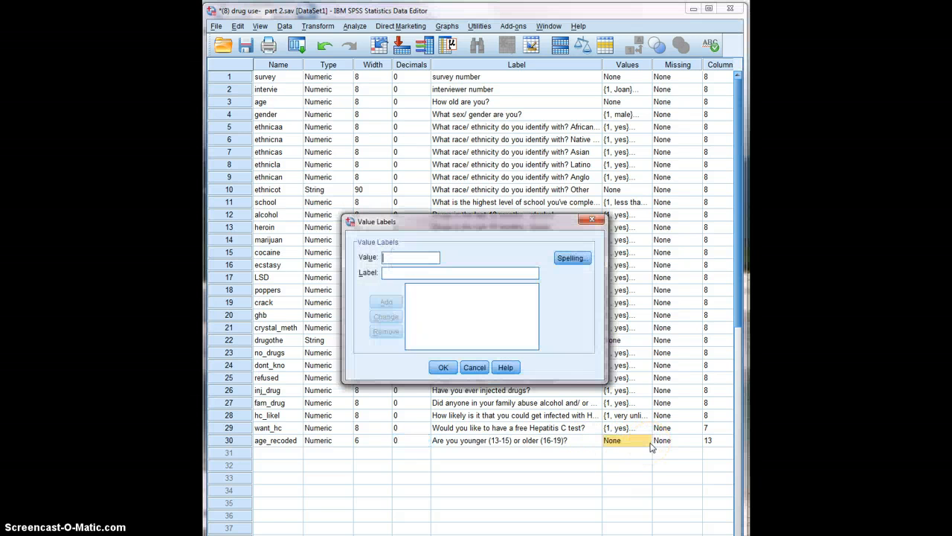
pyautogui.write('1')
pyautogui.click(417, 272)
pyautogui.write('younger (13-15')
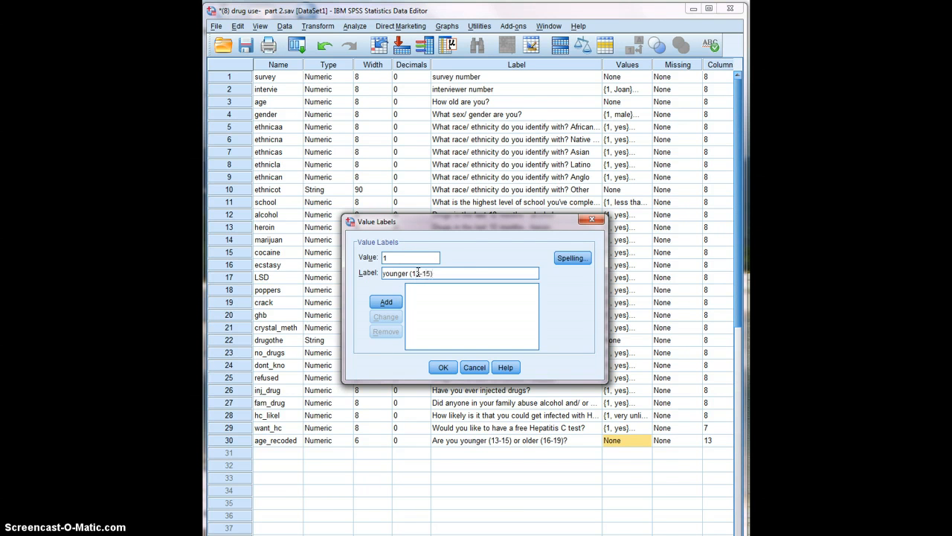
pyautogui.press('Return')
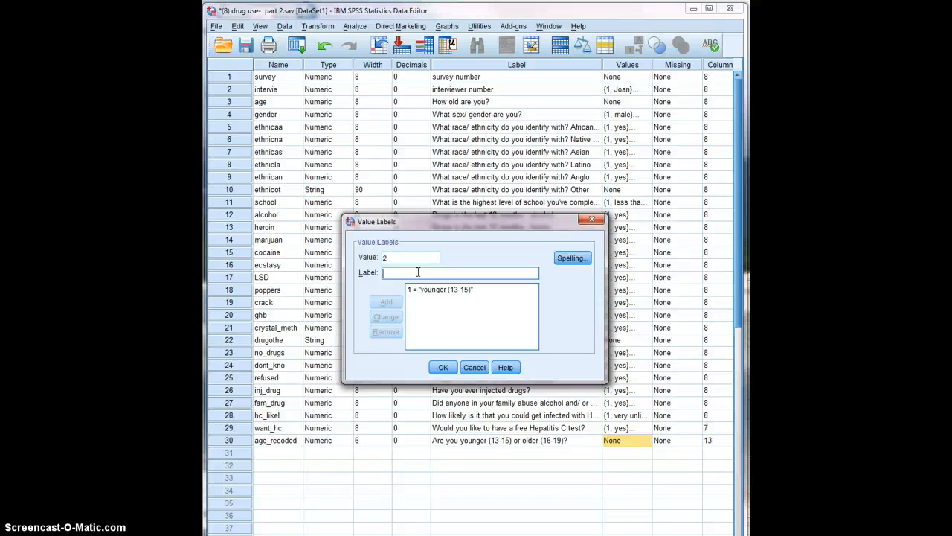
# - Add the value label "older (16-19)" for value 2 of age_recoded and accept the value labels
pyautogui.write('older (16-19')
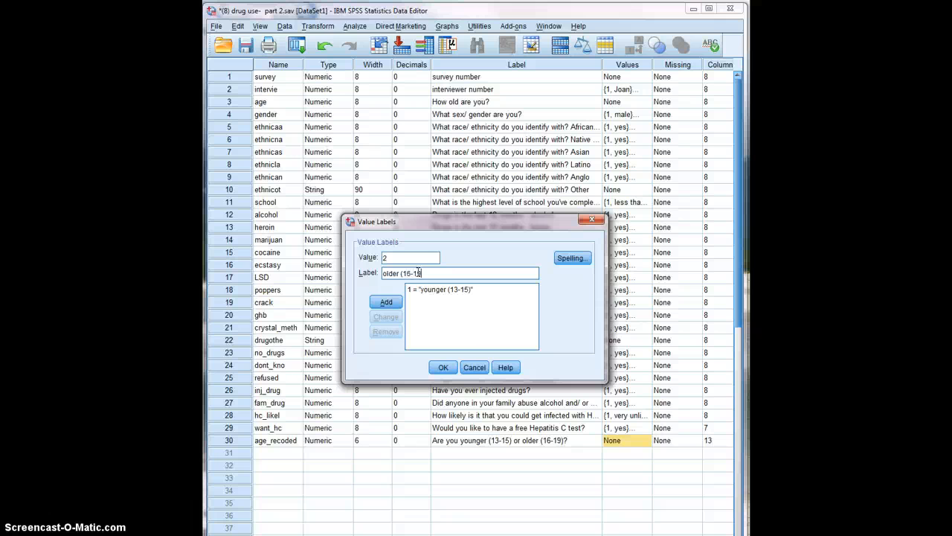
pyautogui.press('Return')
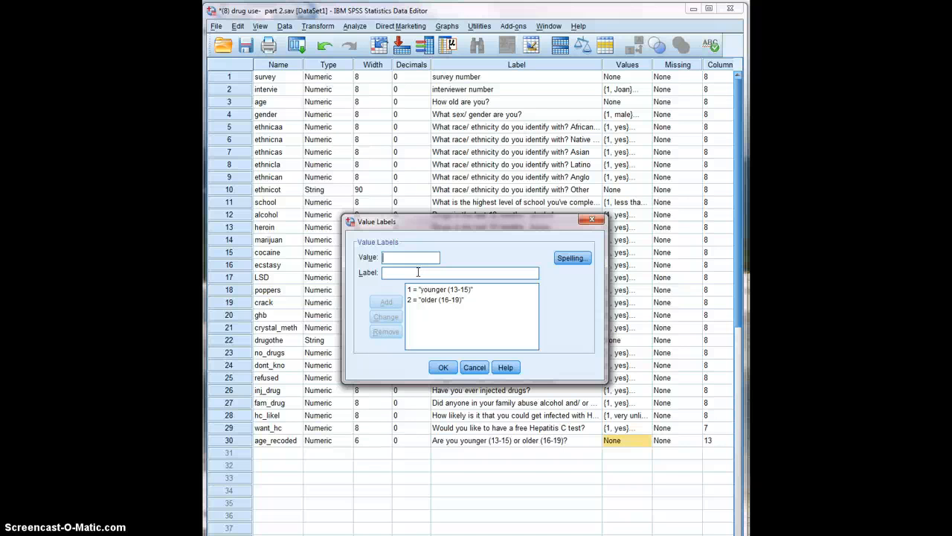
pyautogui.click(442, 367)
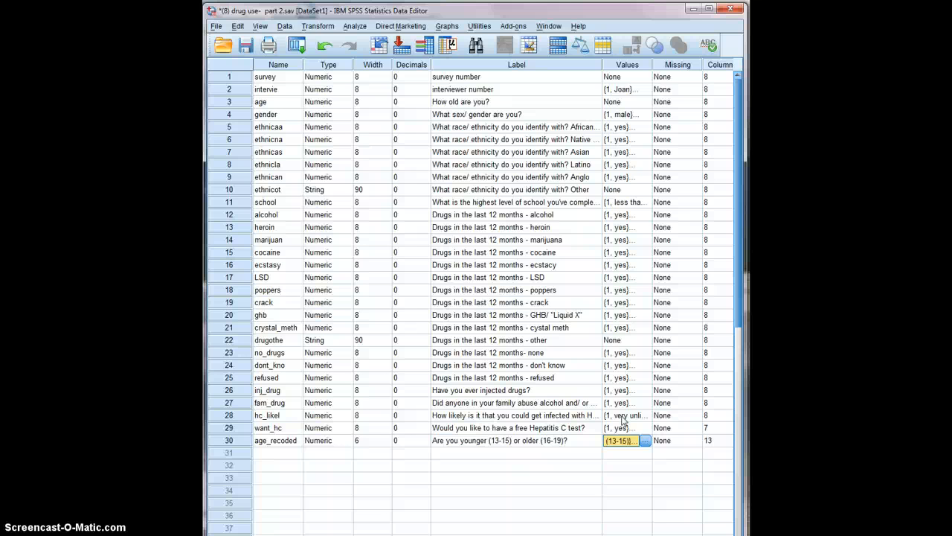
pyautogui.click(586, 441)
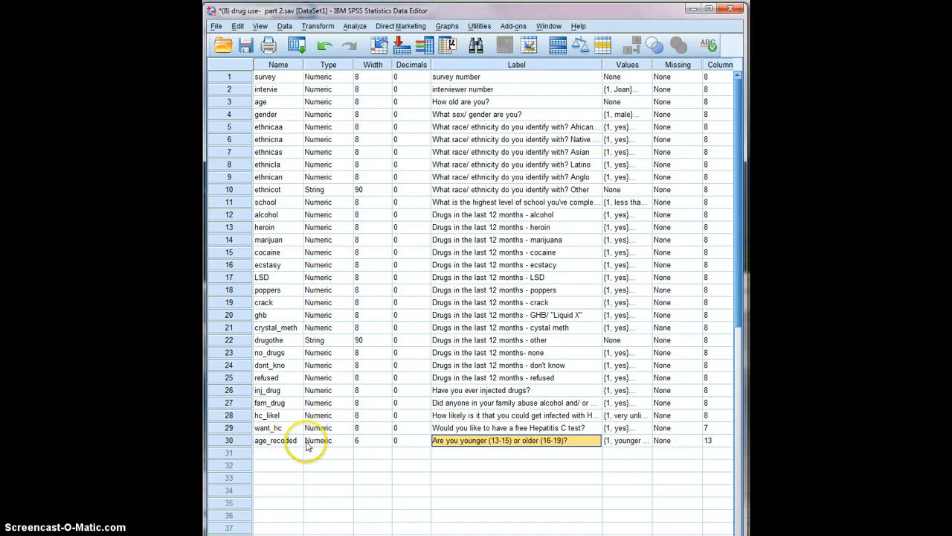
# - Run a Frequencies analysis with a frequency table for the age_recoded variable
pyautogui.click(356, 27)
pyautogui.moveTo(436, 58)
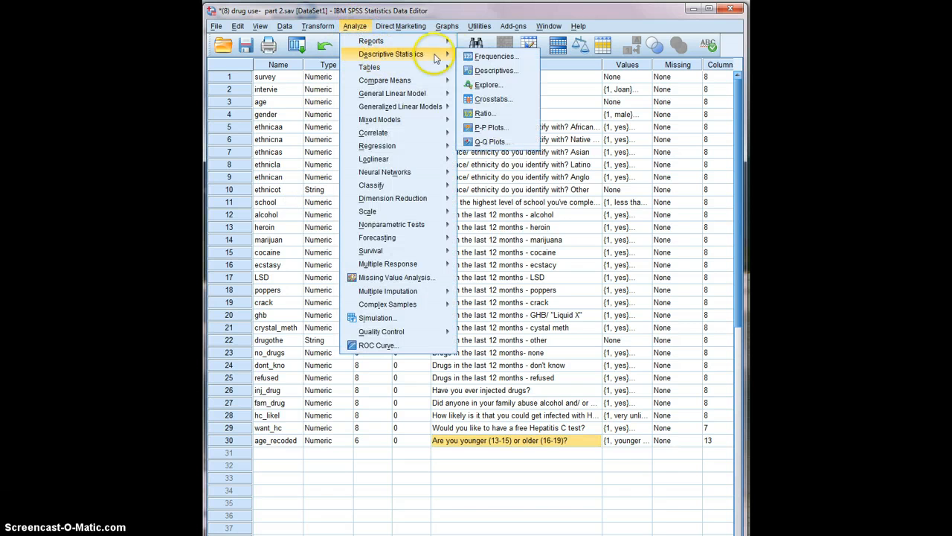
pyautogui.click(485, 58)
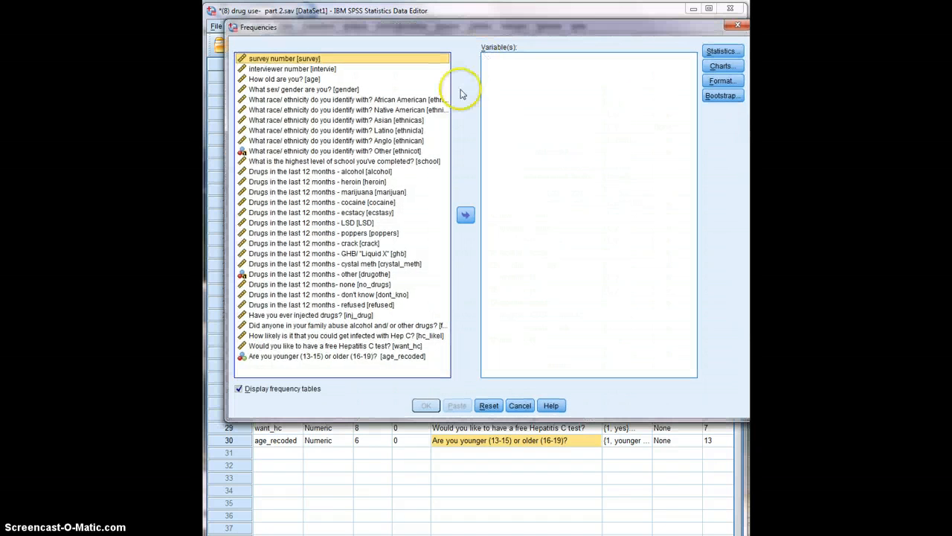
pyautogui.click(327, 355)
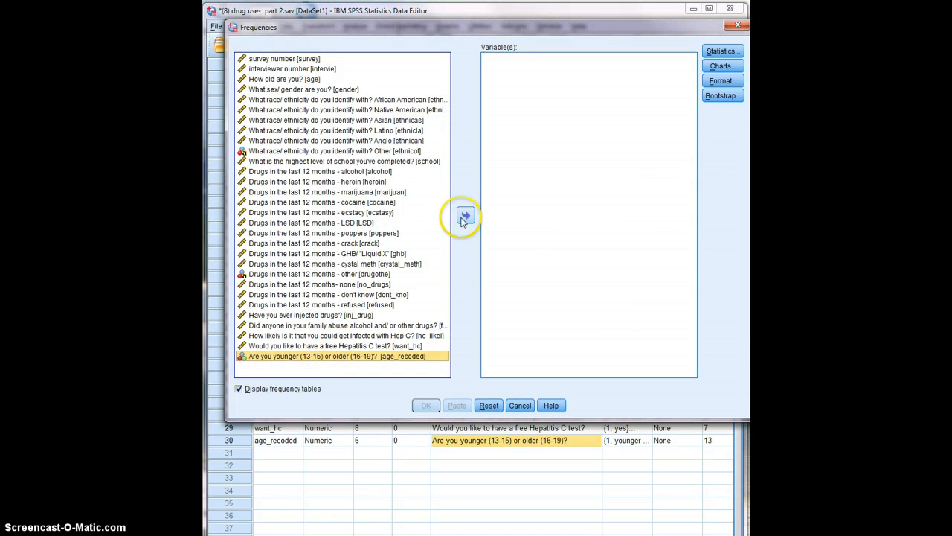
pyautogui.click(466, 215)
pyautogui.click(426, 406)
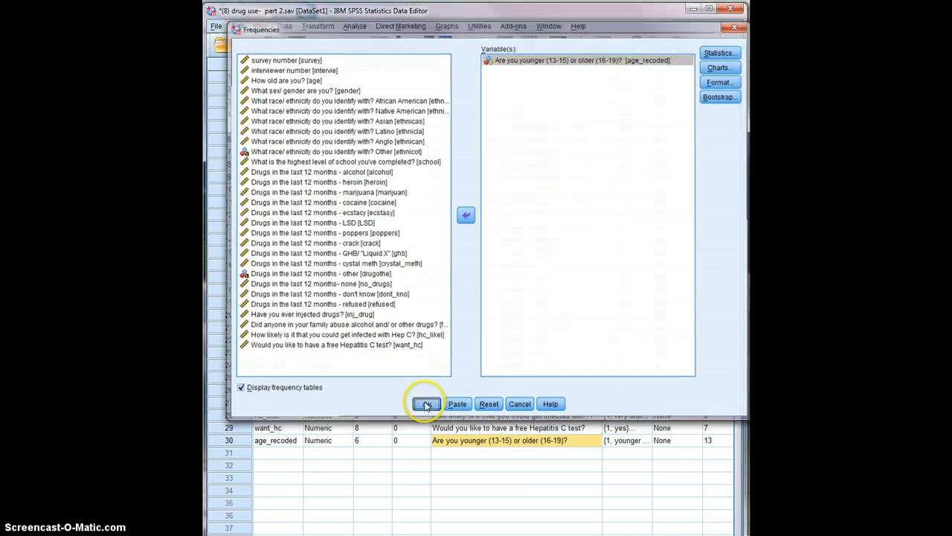
# - Widen the output window to examine the percentages in the age_recoded frequency table, and close the output without saving
pyautogui.moveTo(549, 56); pyautogui.dragTo(430, 42)
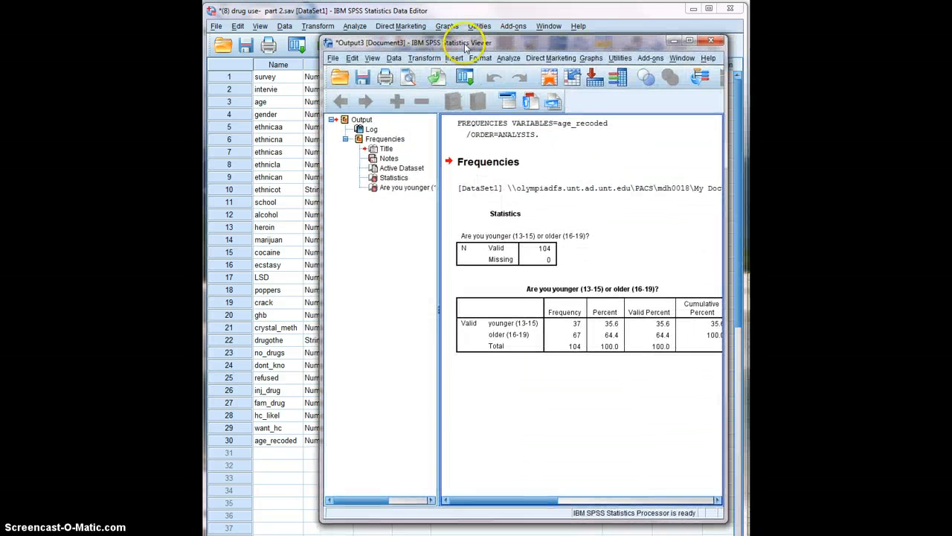
pyautogui.moveTo(303, 146); pyautogui.dragTo(239, 143)
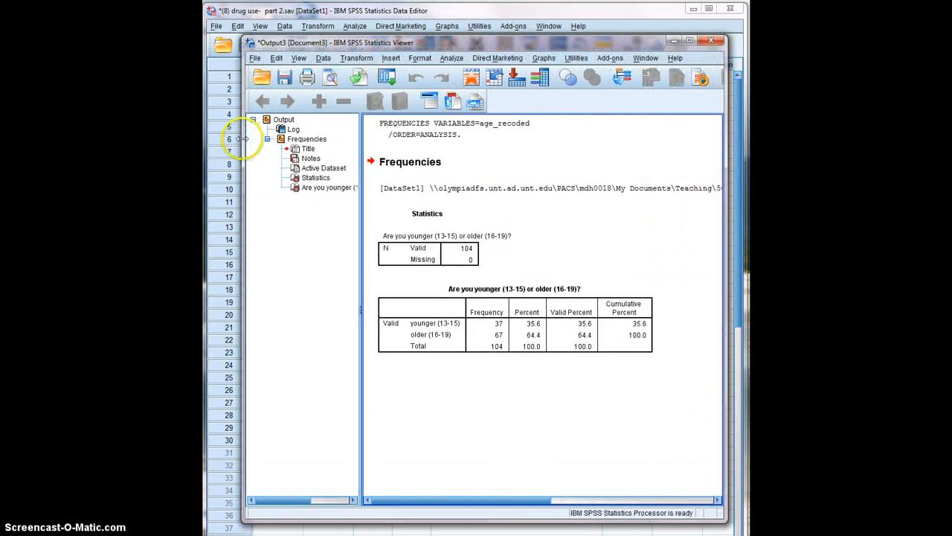
pyautogui.click(517, 353)
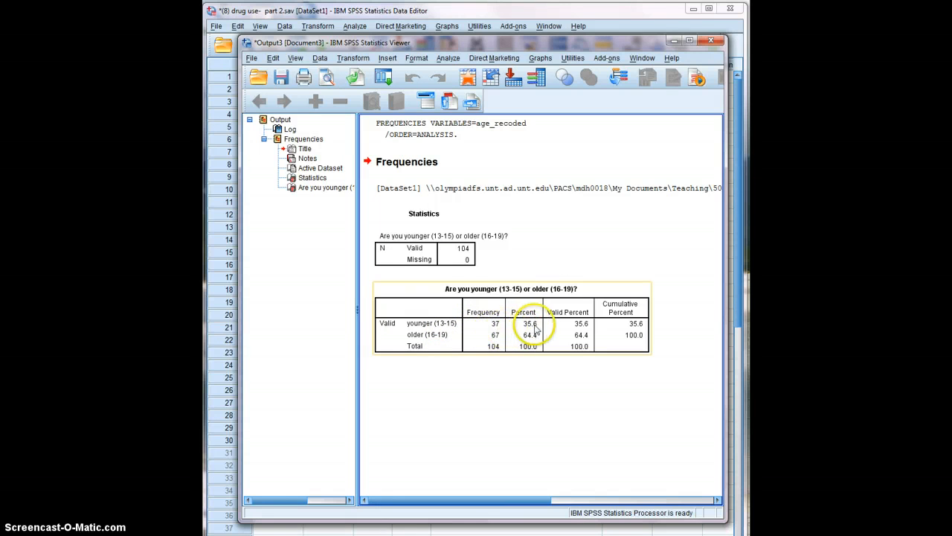
pyautogui.click(579, 315)
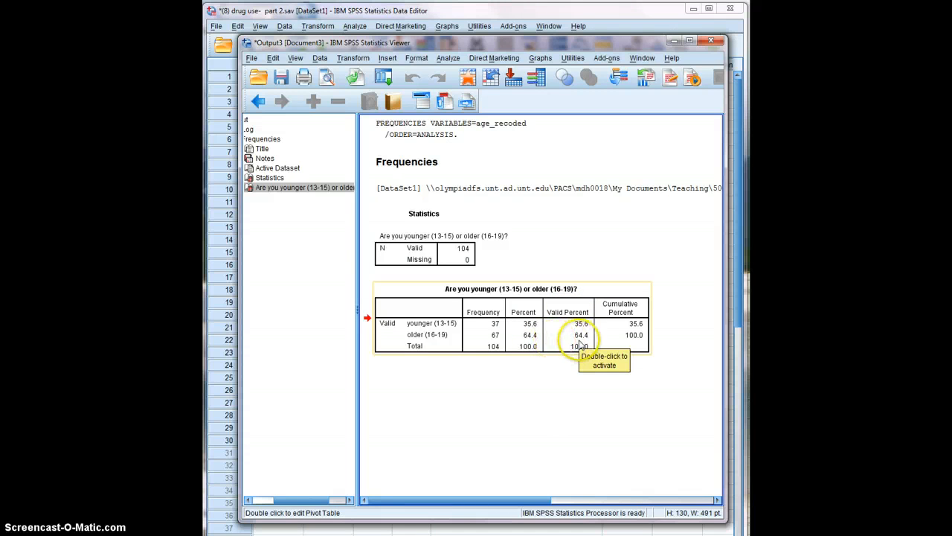
pyautogui.click(711, 43)
pyautogui.click(488, 299)
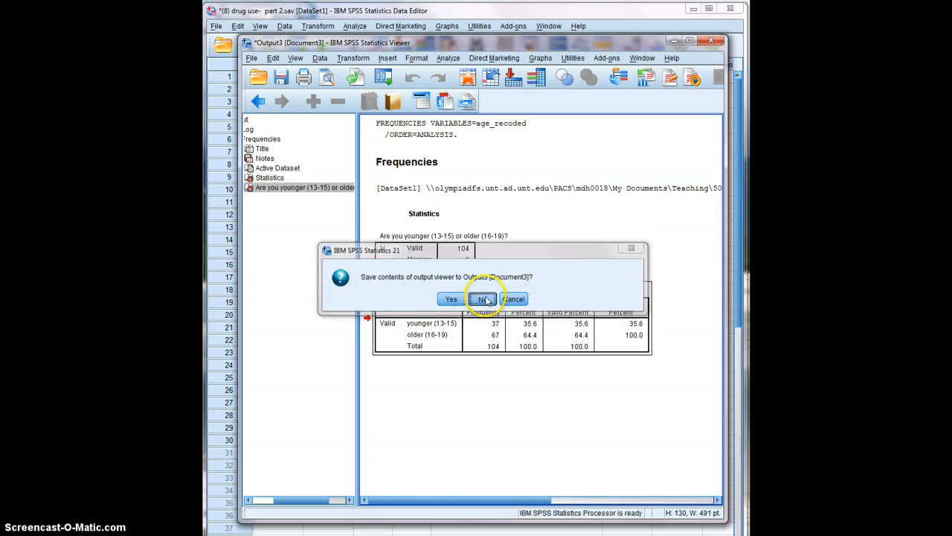